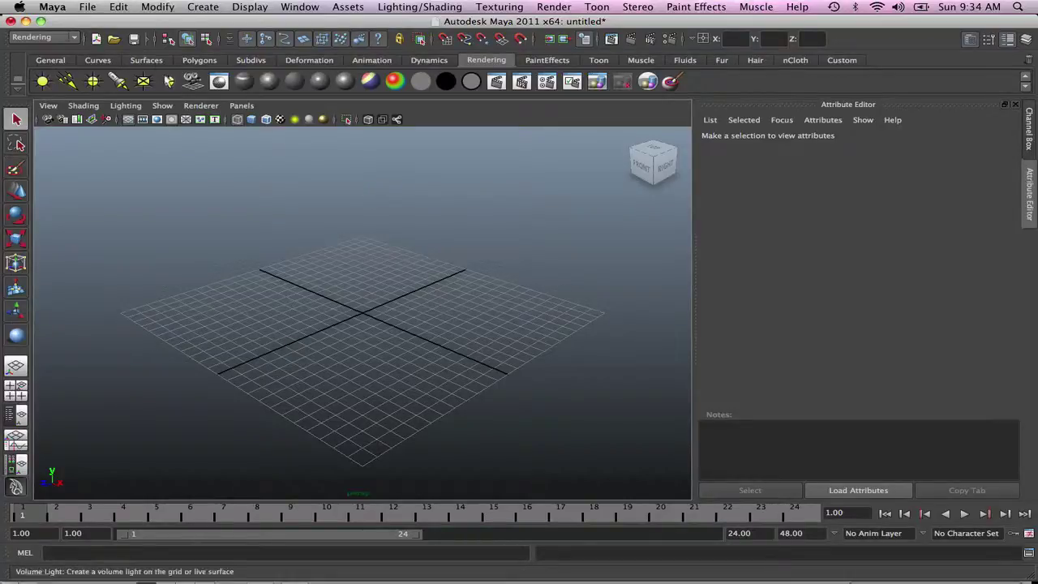
- Create a large NURBS sphere near the grid centre and display it in smooth shading
left_click(151, 61)
left_click(43, 82)
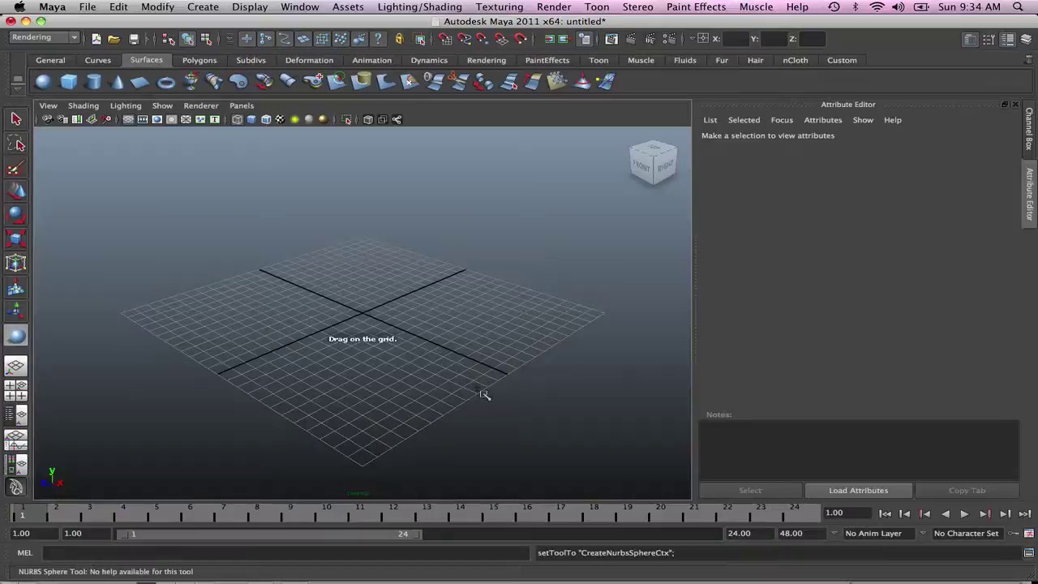
left_click_drag(343, 289, 404, 352)
key("q")
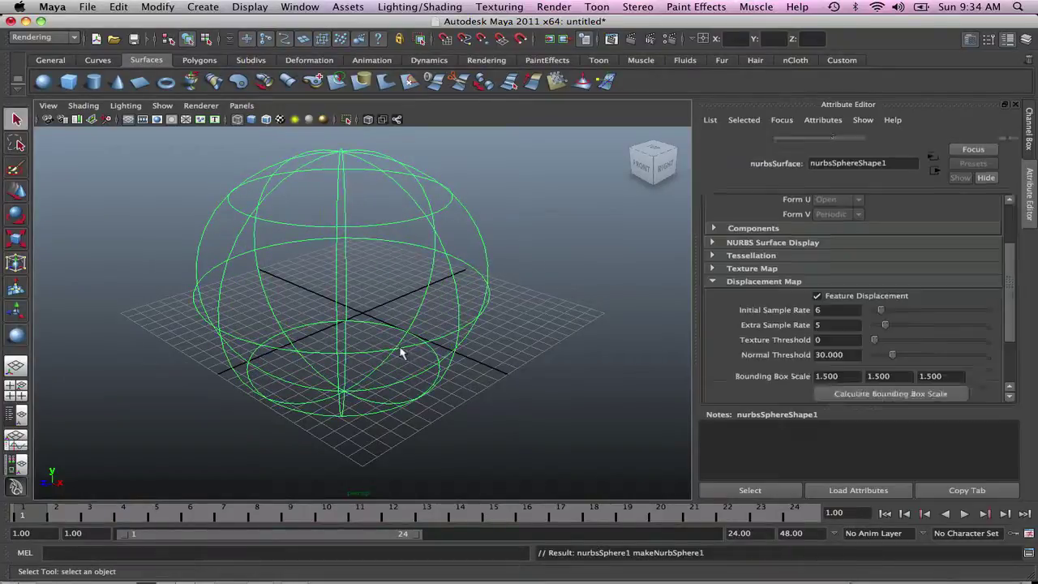
key("5")
left_click(503, 405)
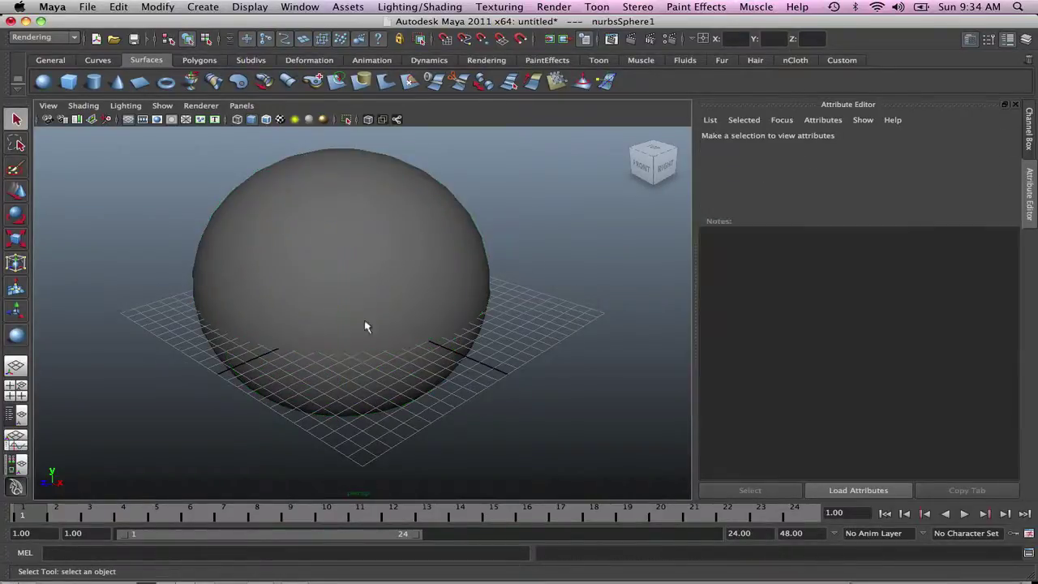
- Assign a new Blinn material to the sphere
left_click(354, 316)
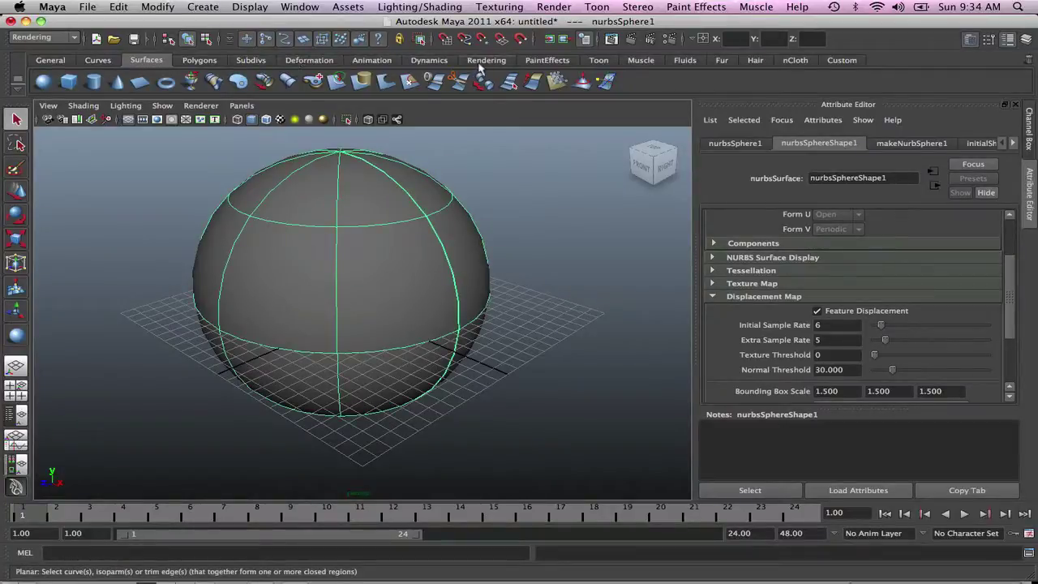
left_click(483, 61)
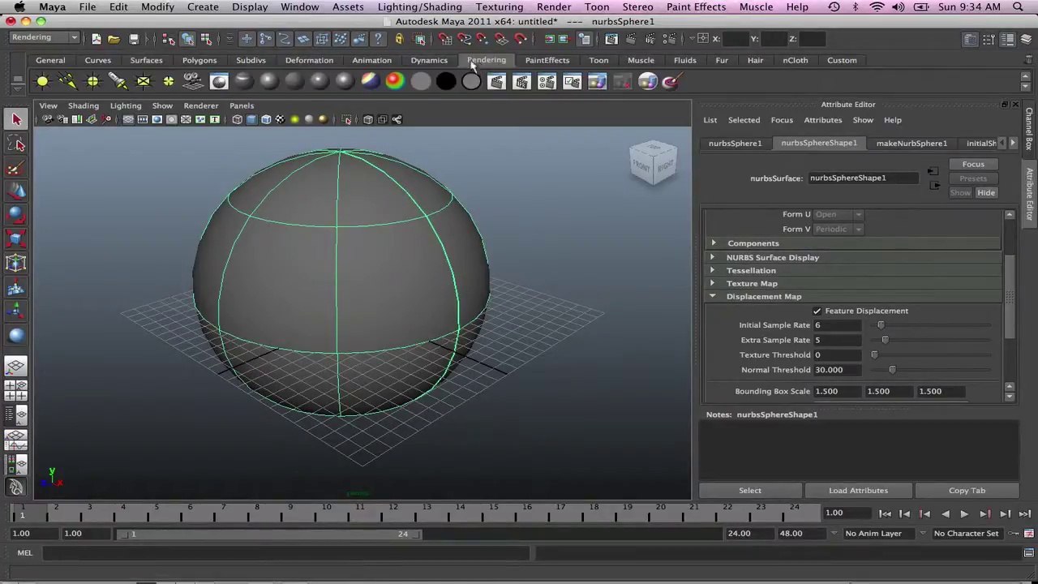
left_click(269, 81)
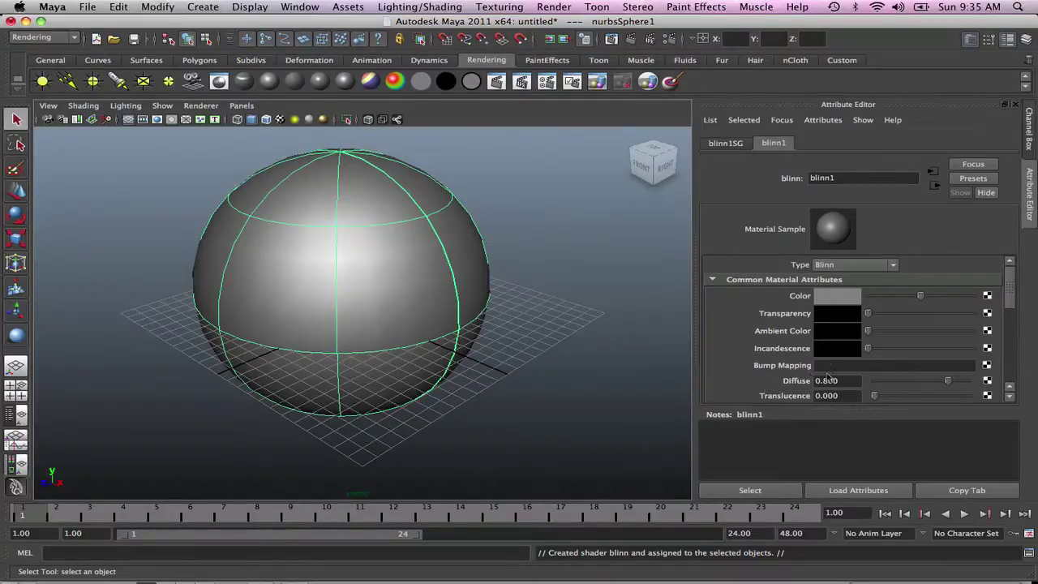
- Connect a Fractal texture to the Blinn material's bump mapping and test-render the frame
left_click(987, 366)
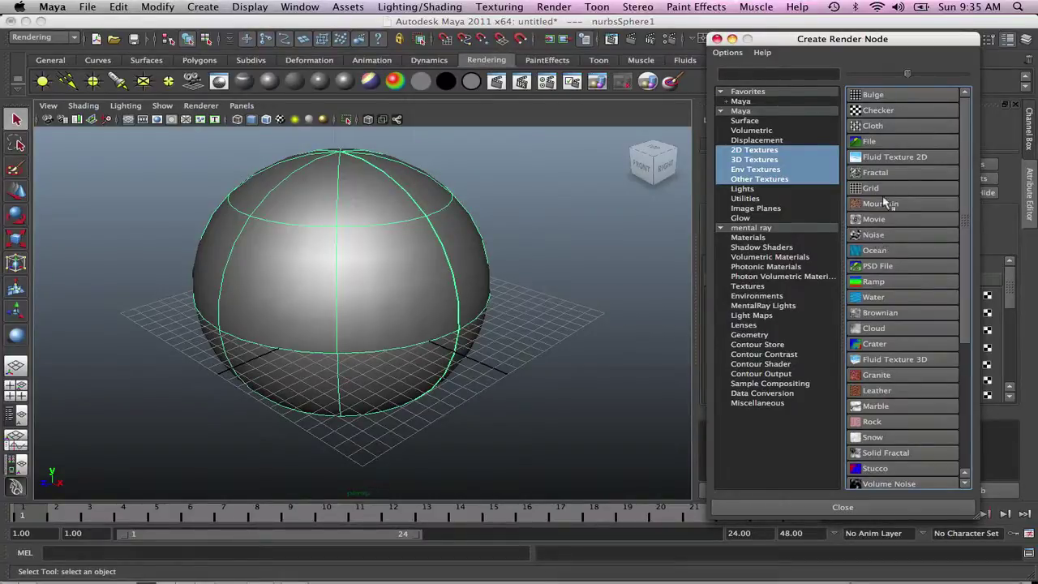
scroll(888, 203, "down", 1)
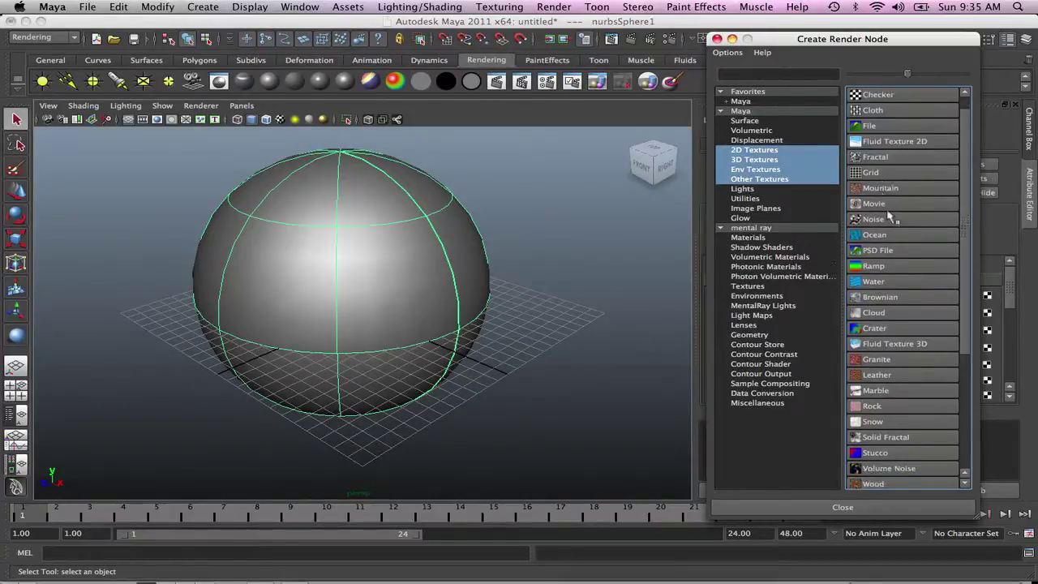
left_click(877, 157)
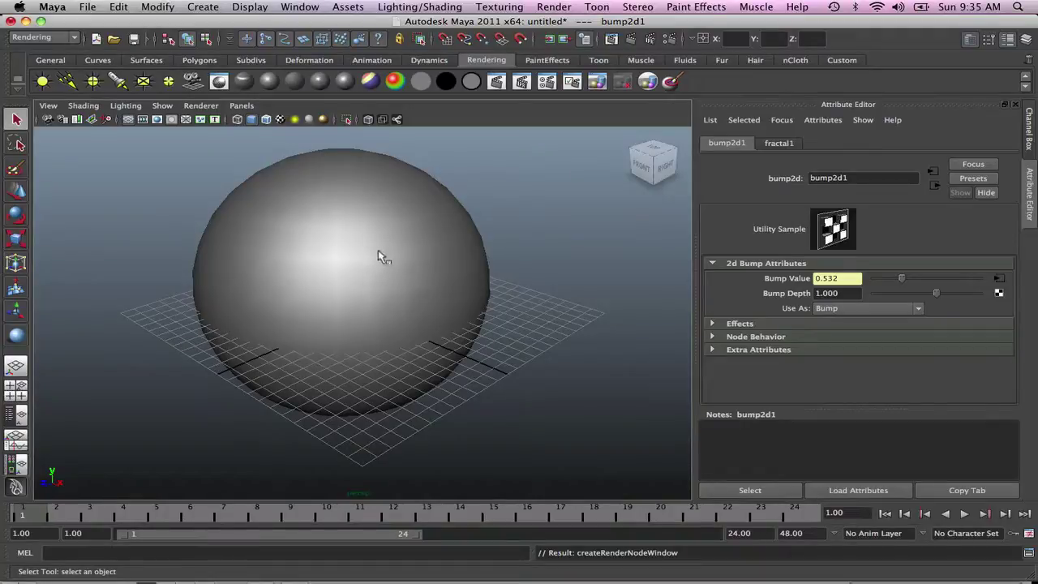
left_click(630, 41)
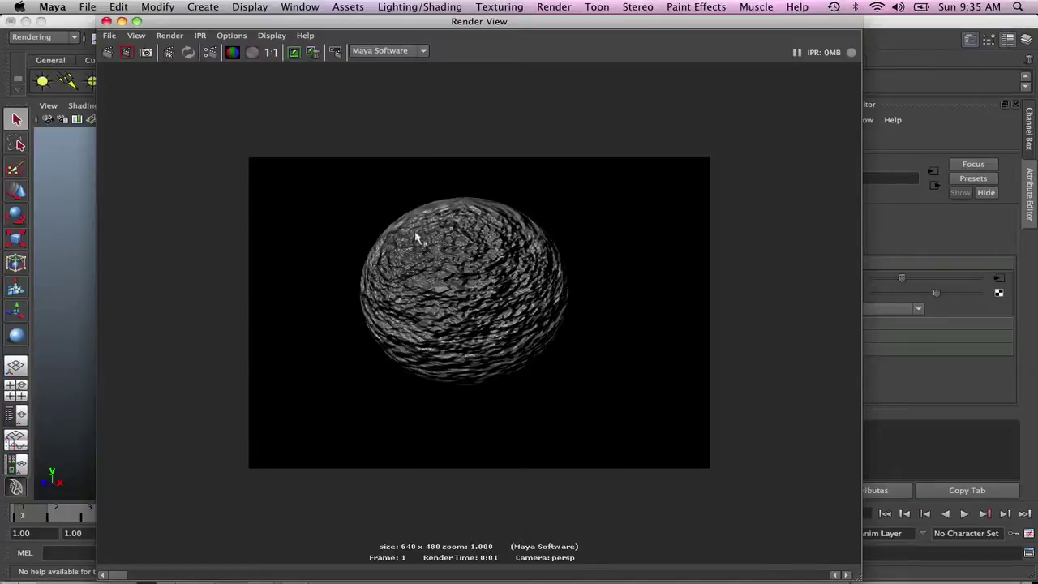
left_click(106, 21)
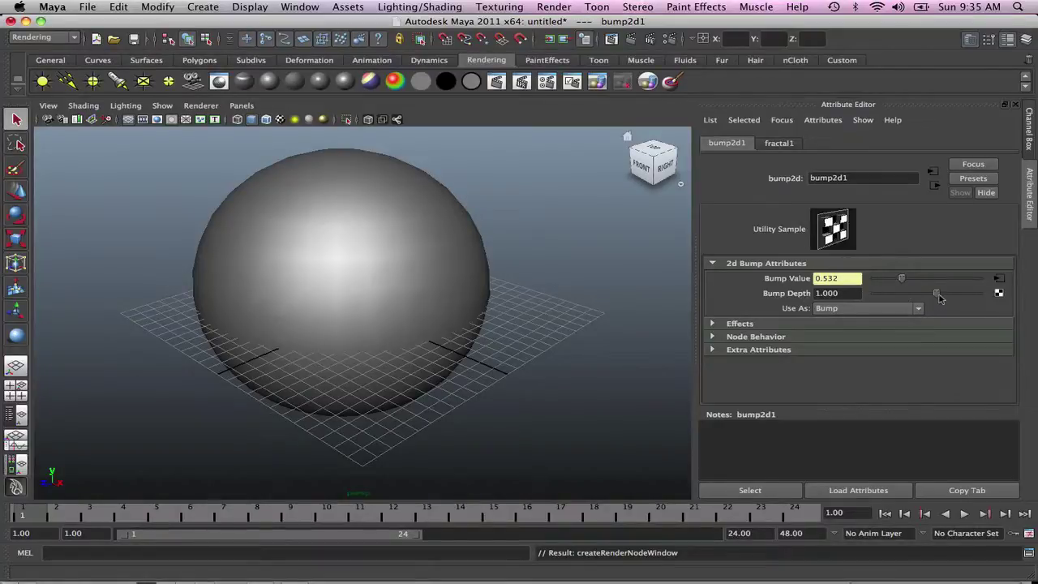
- Lower the fractal bump depth to 0.069 and render the sphere to check the softer surface
left_click(938, 297)
left_click_drag(937, 297, 845, 294)
left_click_drag(929, 301, 929, 306)
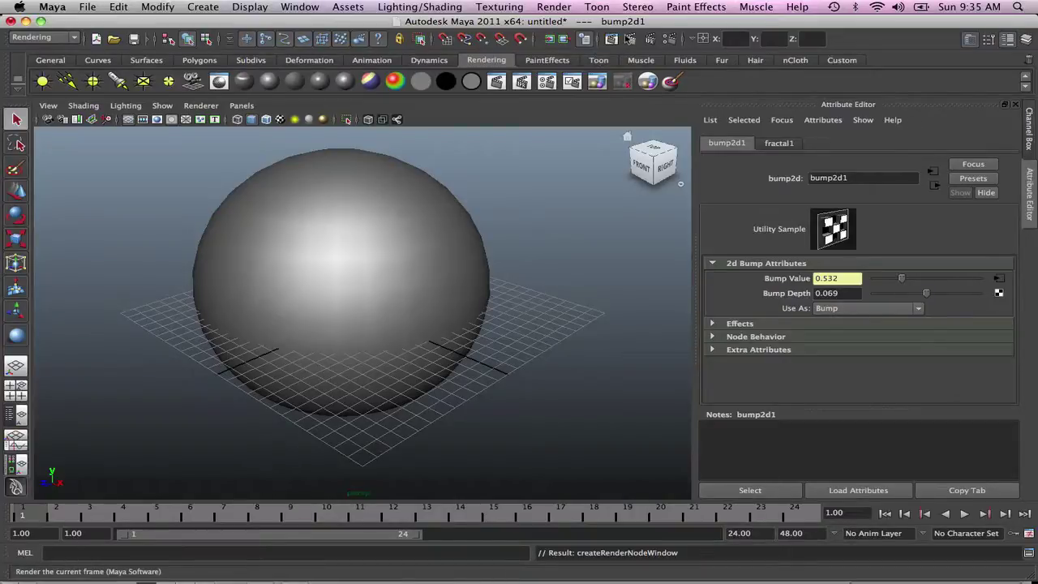
left_click(630, 39)
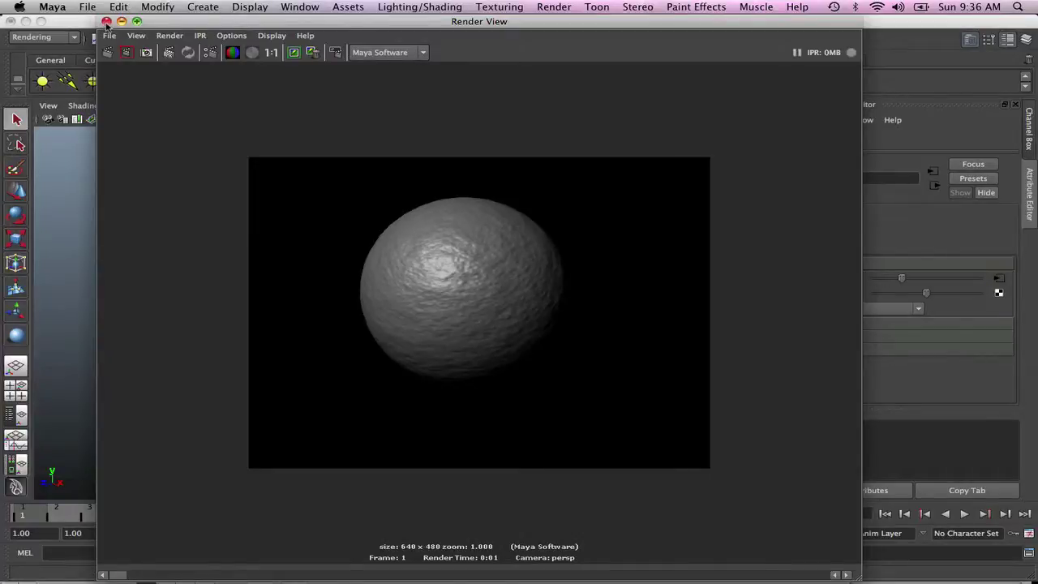
left_click(106, 22)
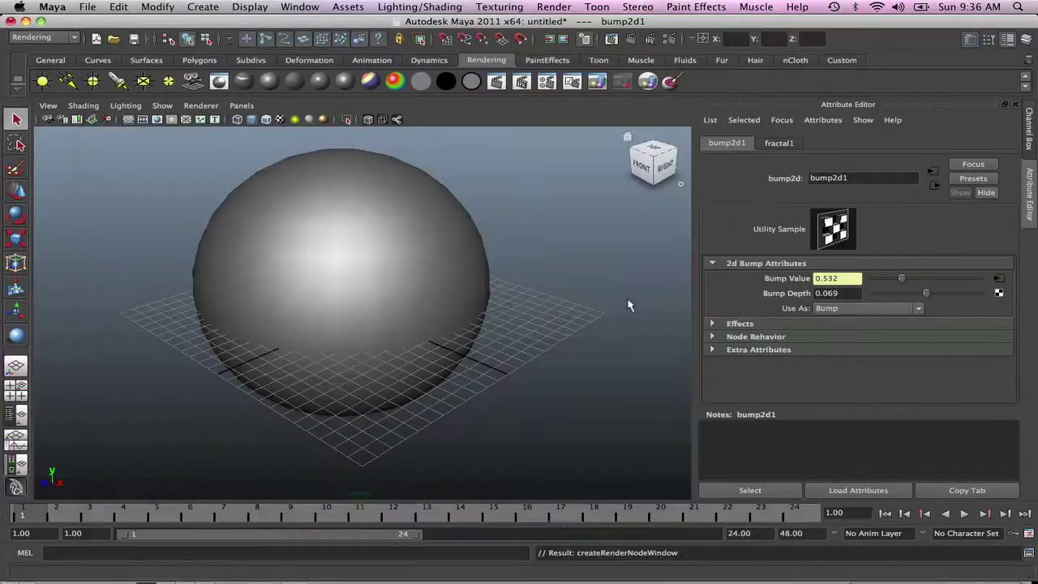
- Set the Blinn material's colour to the saved orange (R 1.000, G 0.658, B 0.000) and render the sphere
left_click(937, 190)
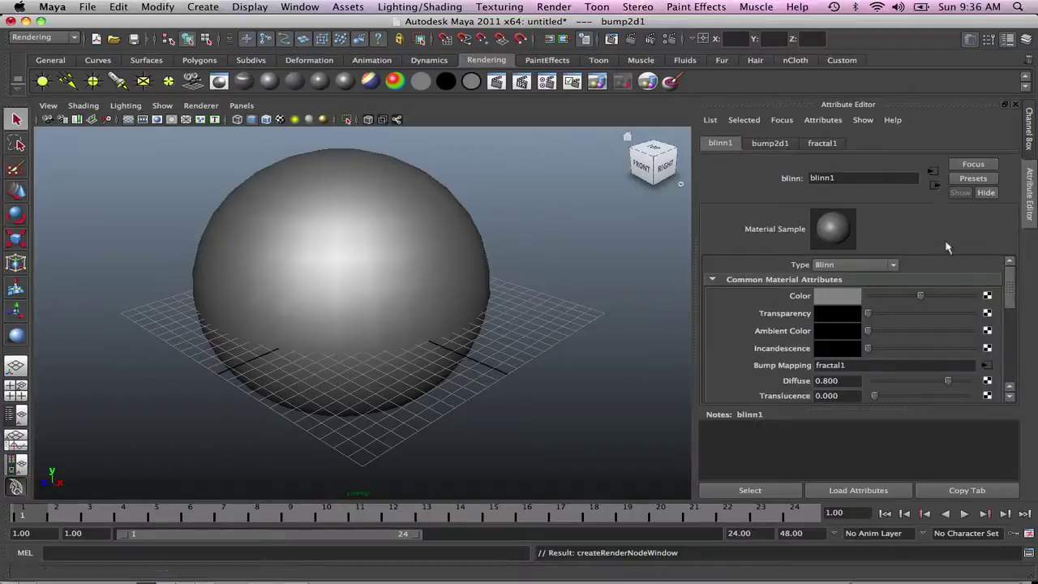
left_click(853, 299)
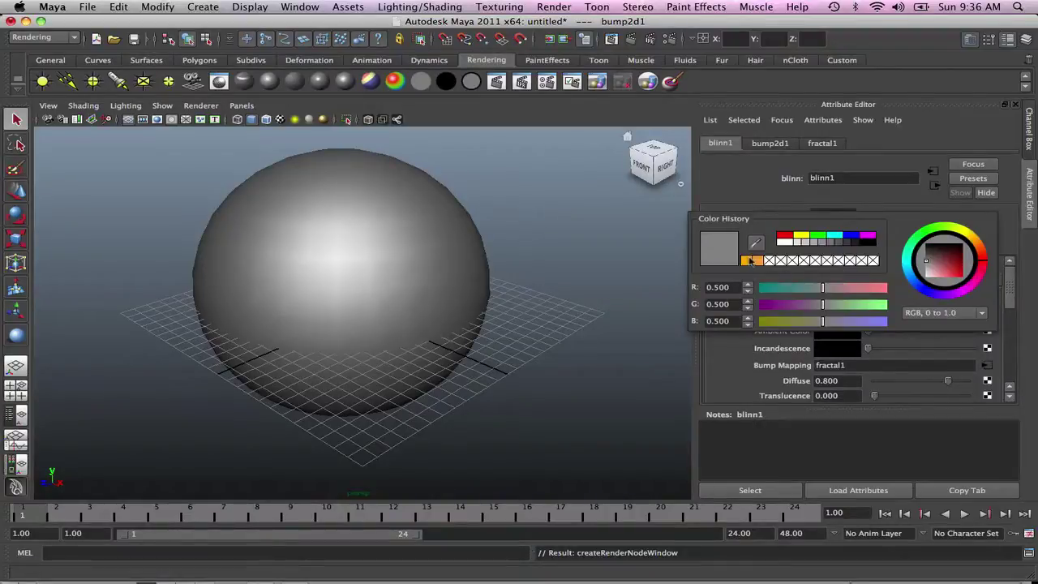
left_click(751, 260)
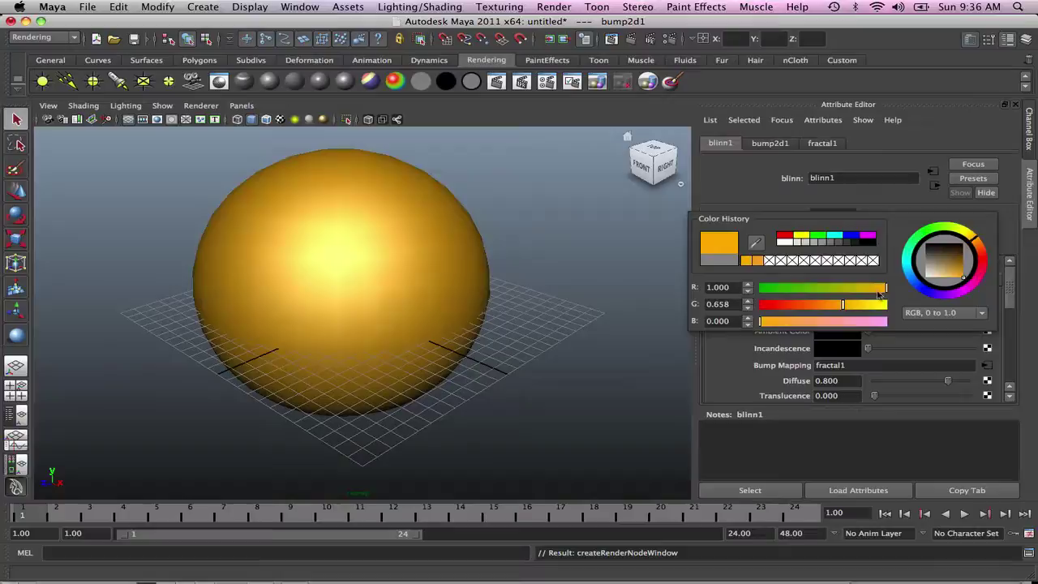
left_click(630, 39)
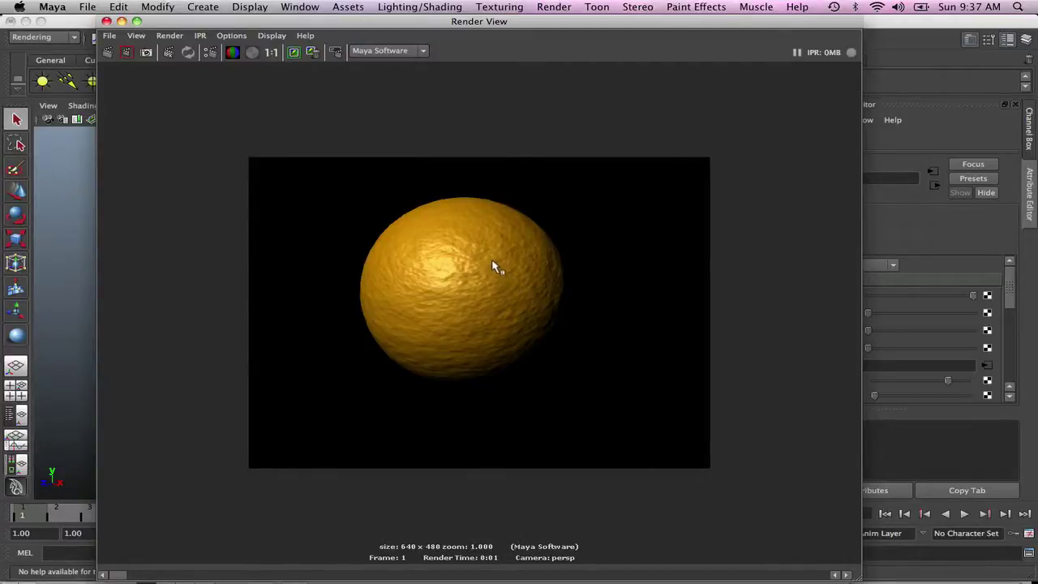
left_click(106, 21)
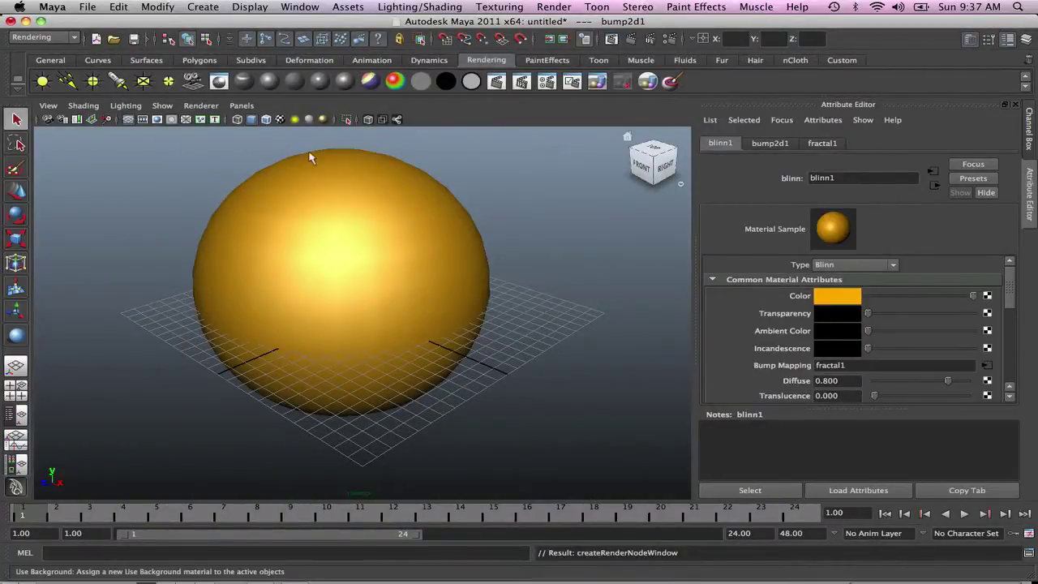
- Assign a second new Blinn material to the sphere with a Cloth texture as its bump map
left_click(322, 224)
left_click(268, 81)
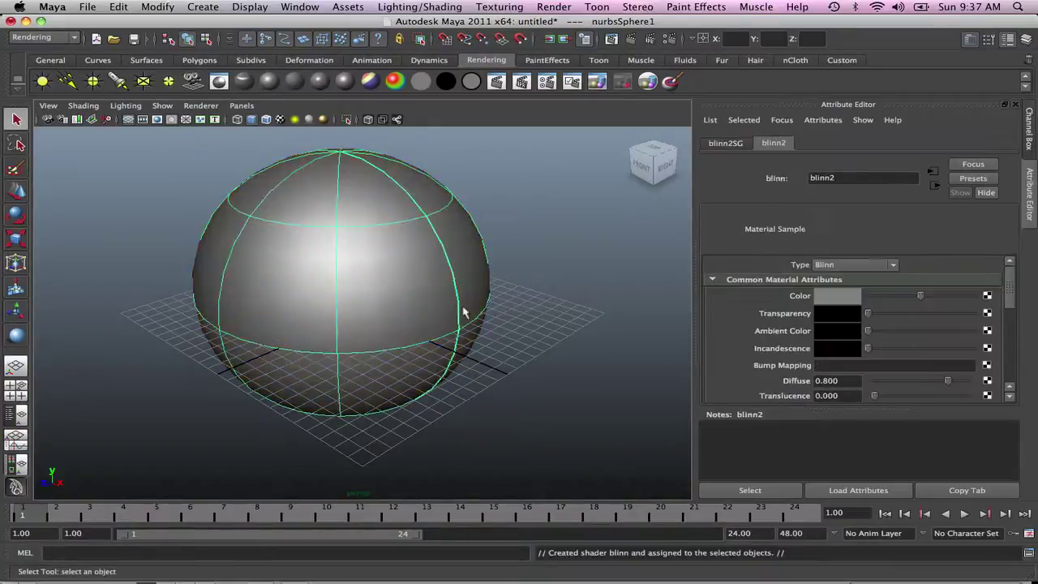
left_click(987, 366)
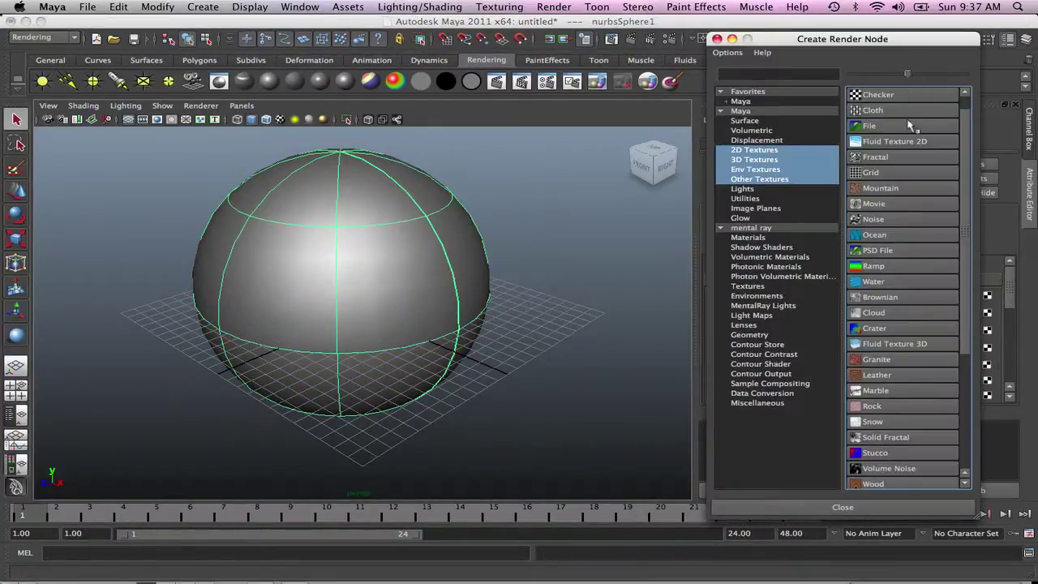
left_click(879, 111)
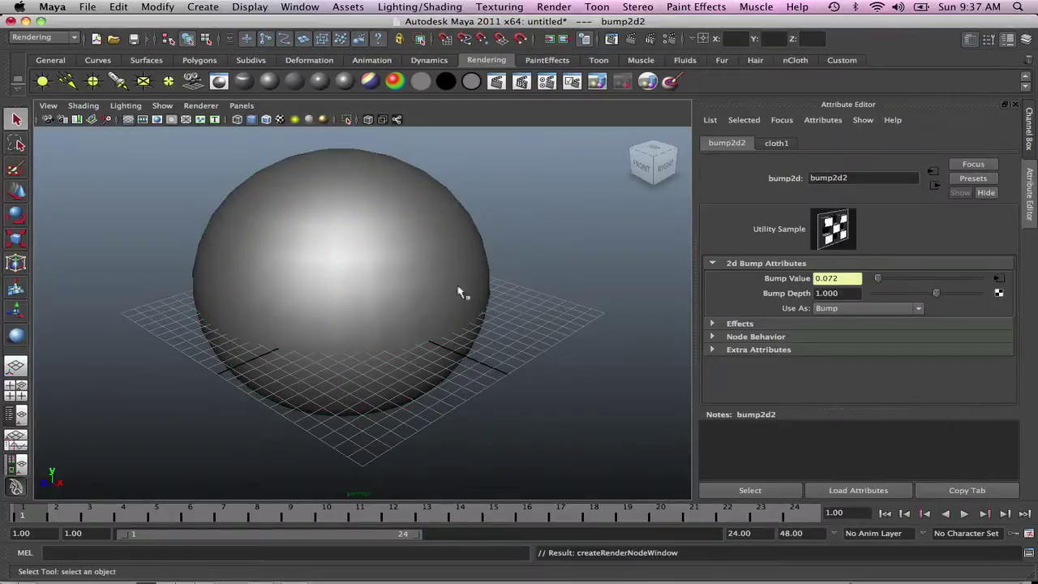
- Render the cloth-bumped sphere, once from the current view and once from a closer view
left_click(631, 39)
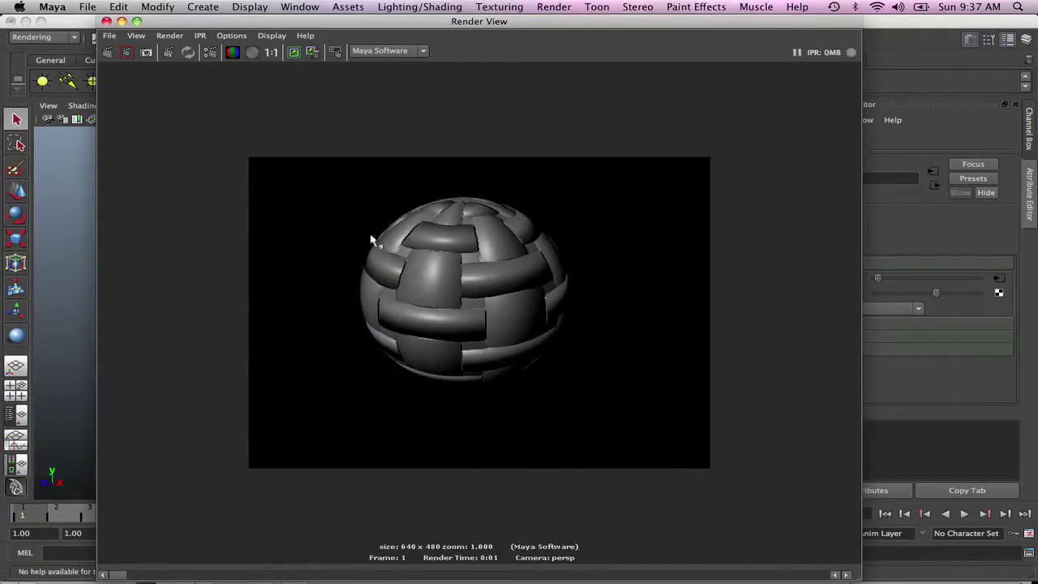
left_click(107, 21)
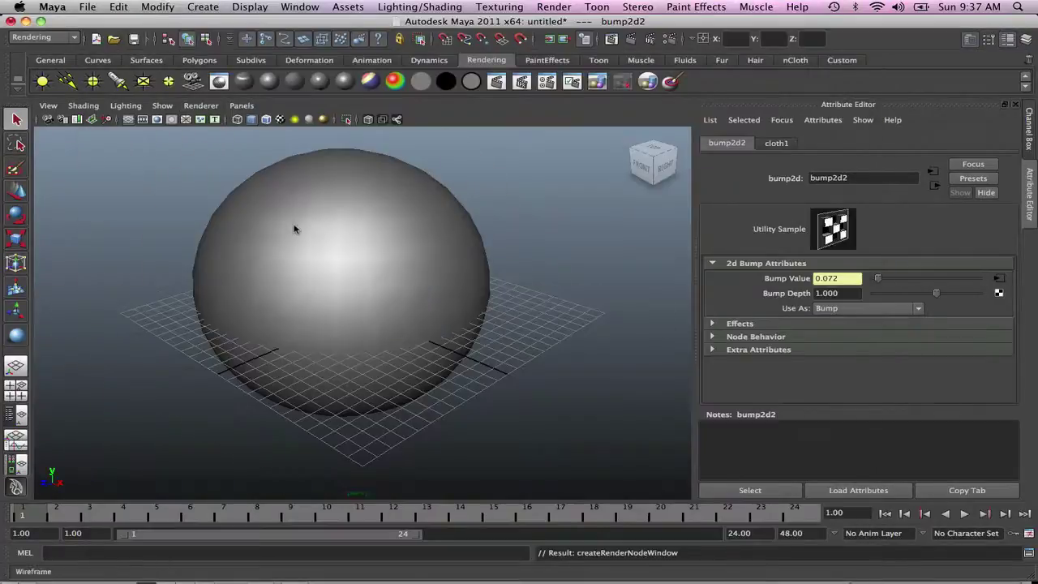
scroll(293, 224, "up", 5)
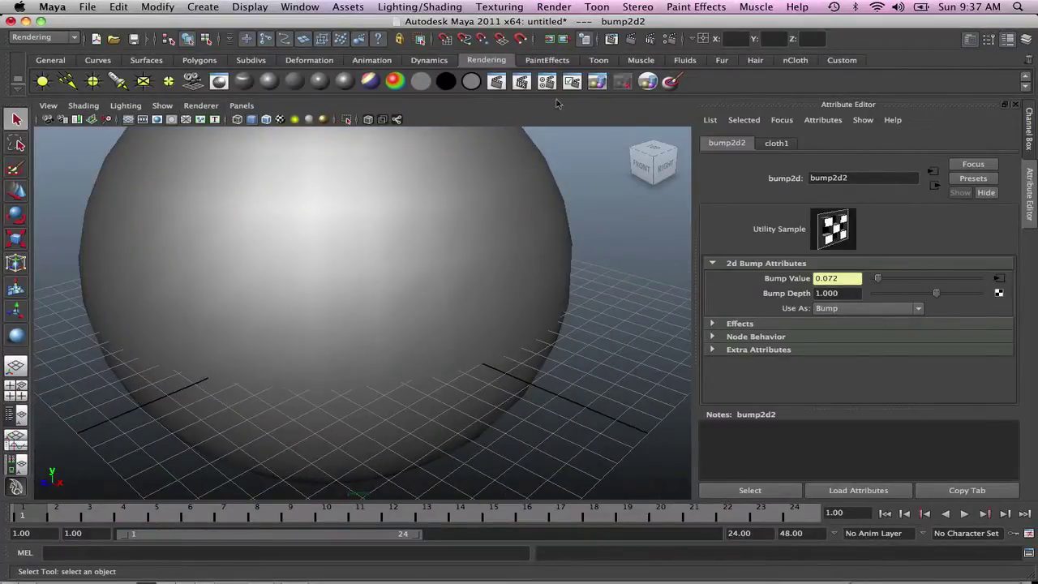
left_click(630, 45)
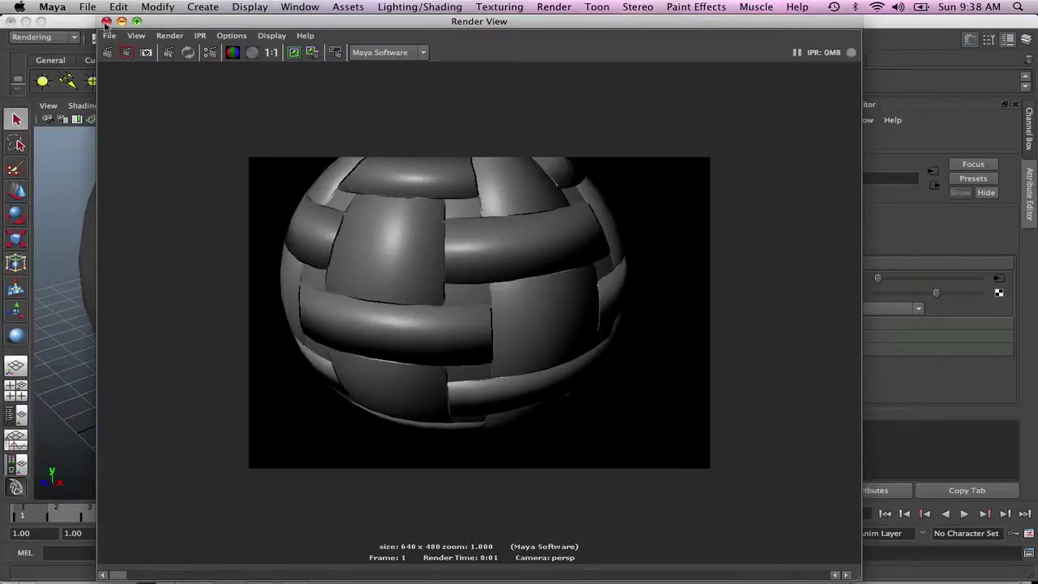
left_click(106, 22)
- Duplicate the sphere and move the copy along the Z axis to about -33.4, clear of the original
scroll(307, 265, "down", 5)
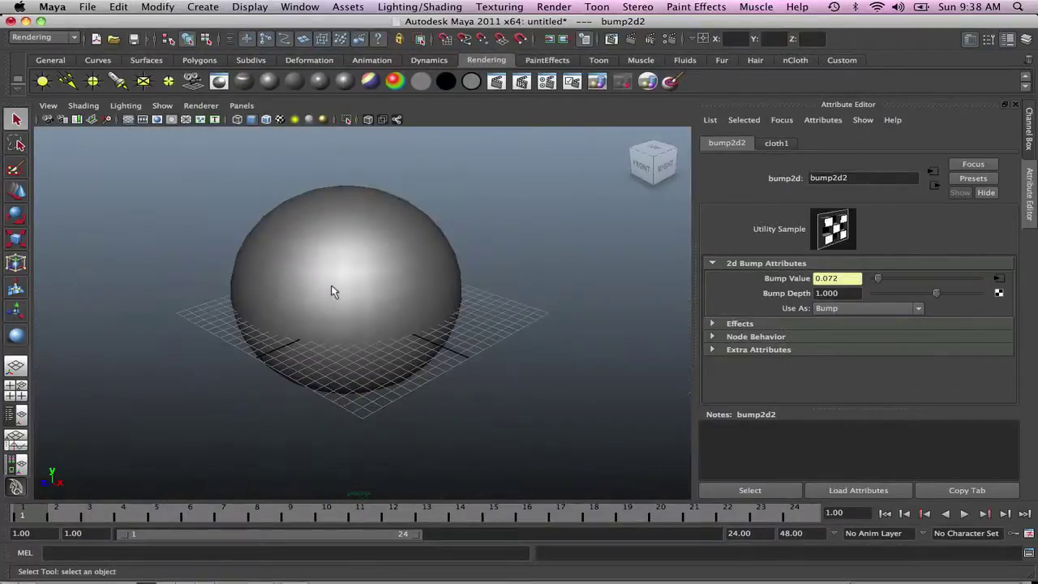
scroll(332, 283, "down", 3)
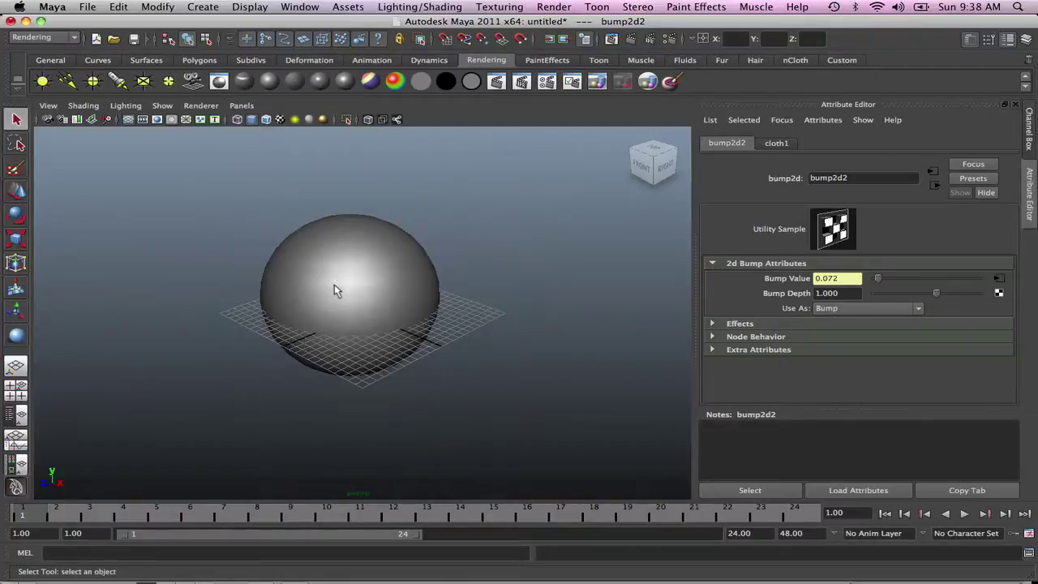
scroll(339, 290, "up", 4)
middle_click_drag(431, 306, 301, 324, "alt")
left_click(292, 314)
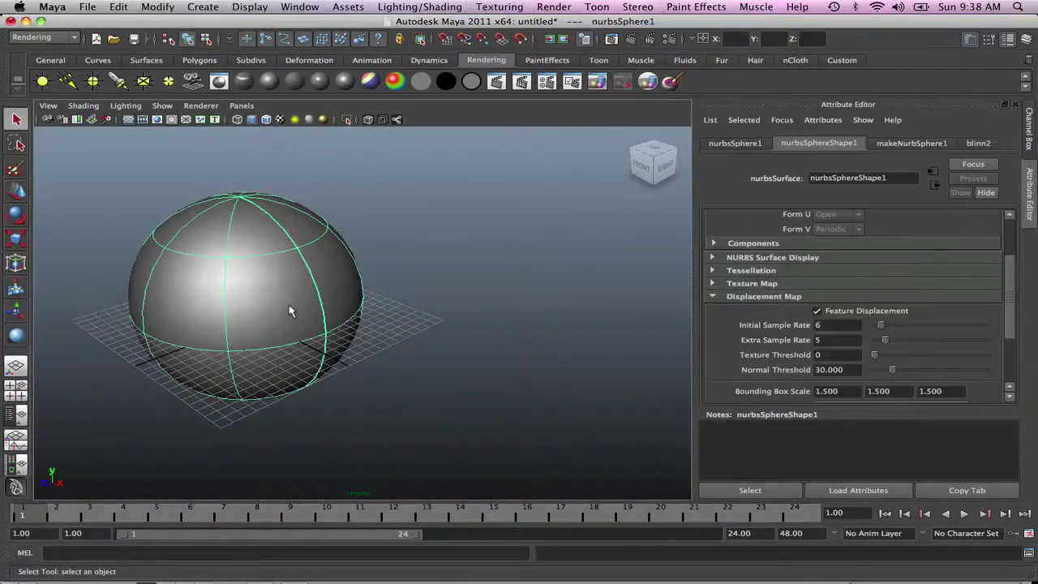
key("ctrl+d")
key("w")
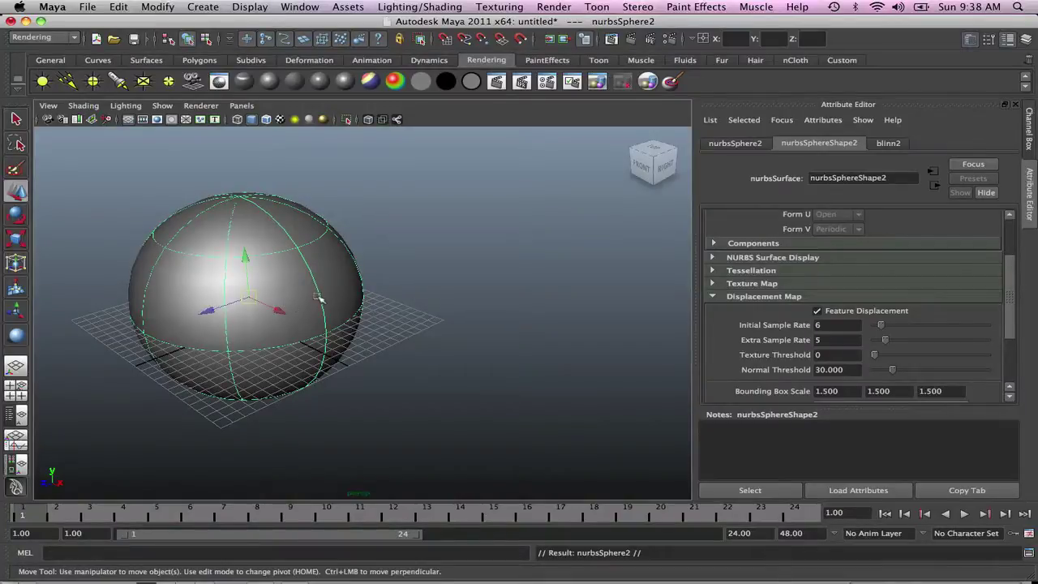
left_click_drag(204, 312, 440, 283)
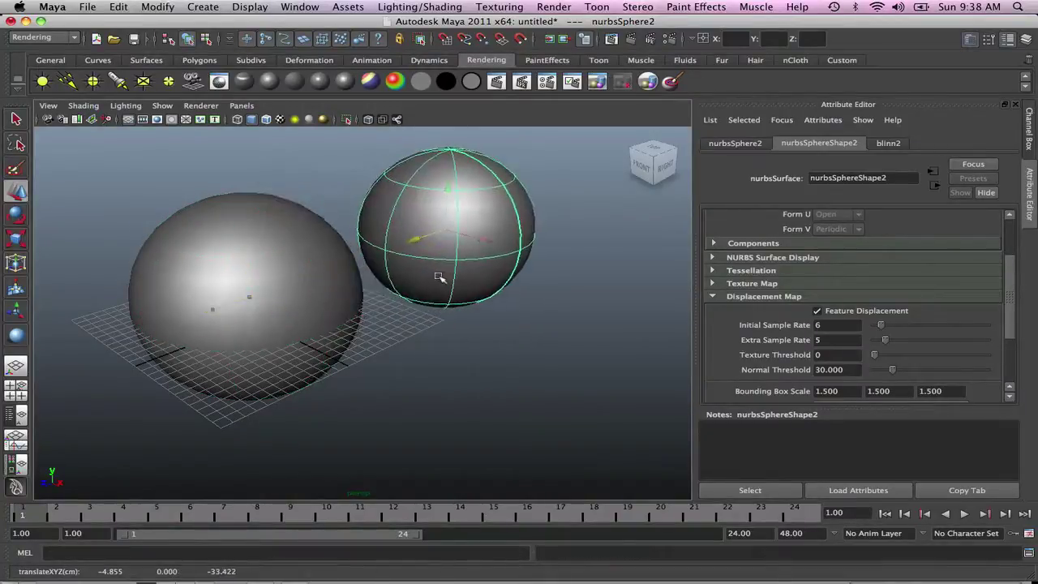
- Assign a new Blinn material to the duplicated sphere, with both spheres framed side by side
left_click_drag(482, 361, 415, 348, "alt")
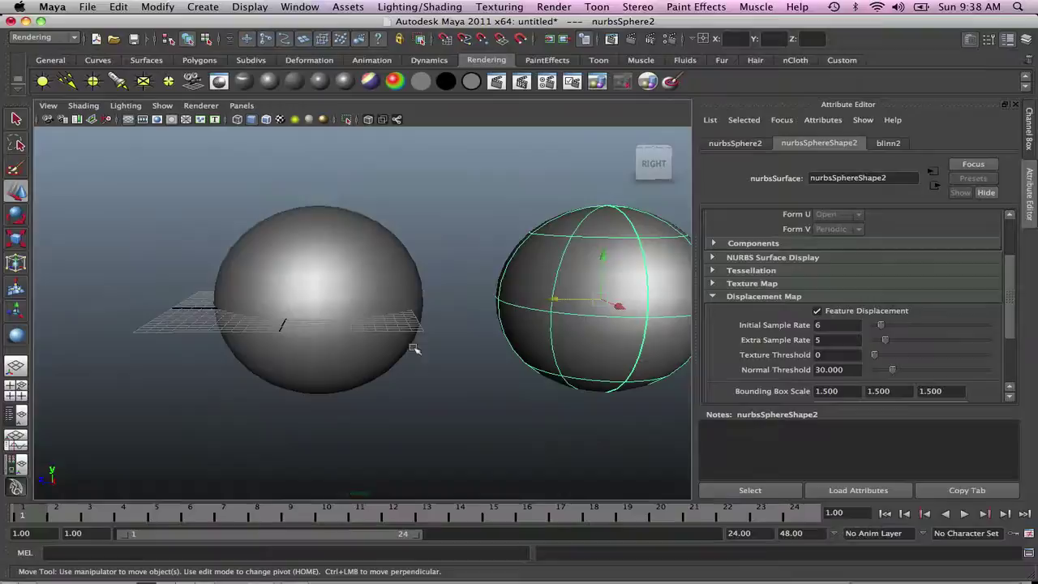
middle_click_drag(431, 352, 308, 360)
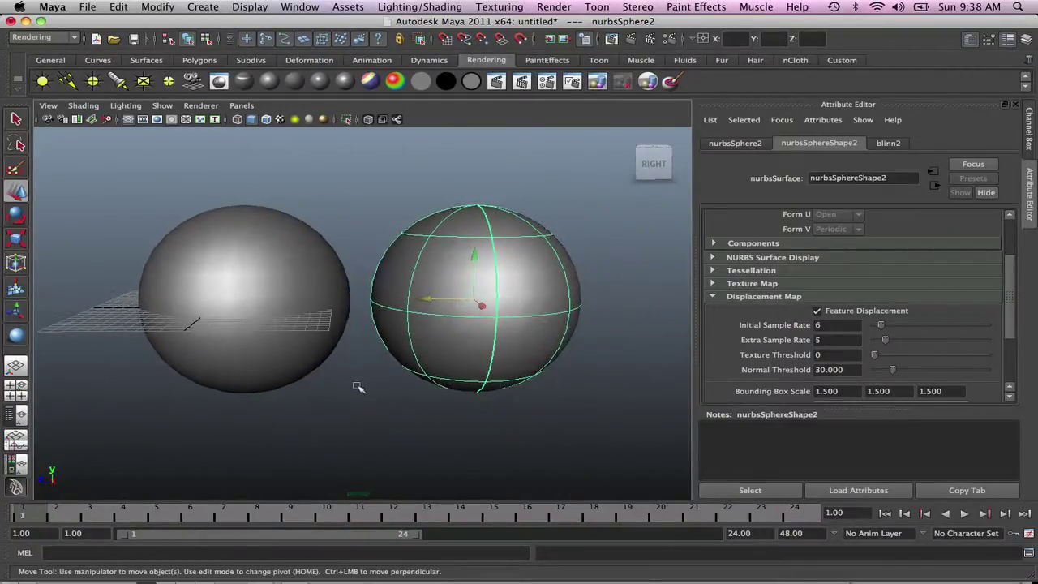
left_click_drag(359, 387, 359, 364, "alt")
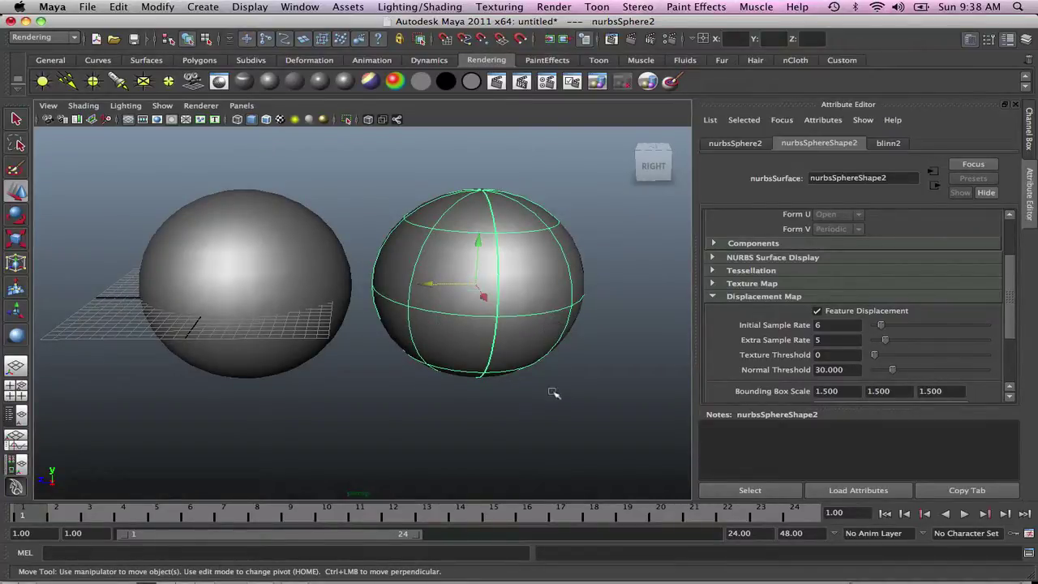
left_click(533, 419)
left_click(459, 251)
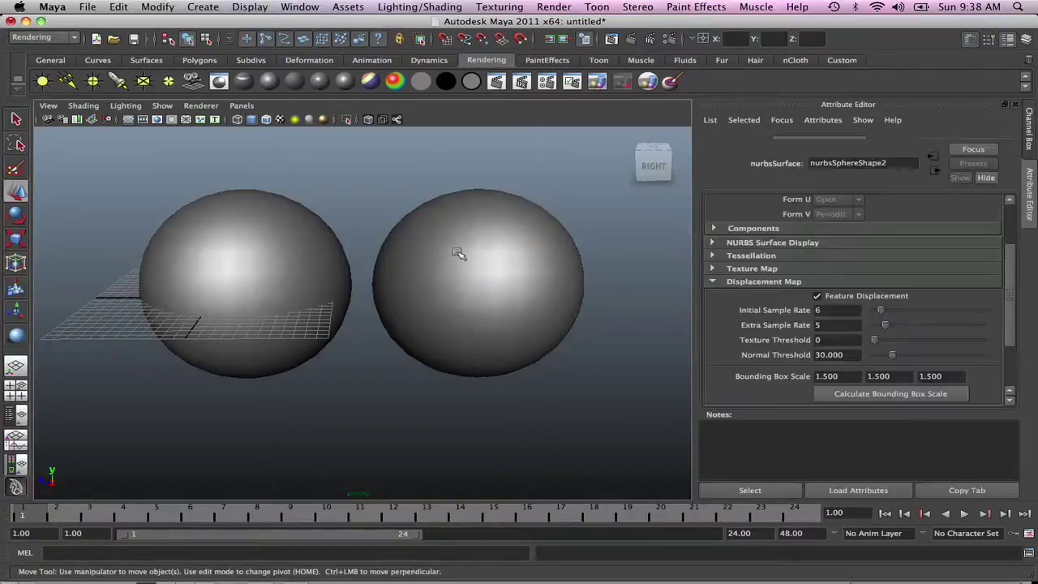
left_click(269, 81)
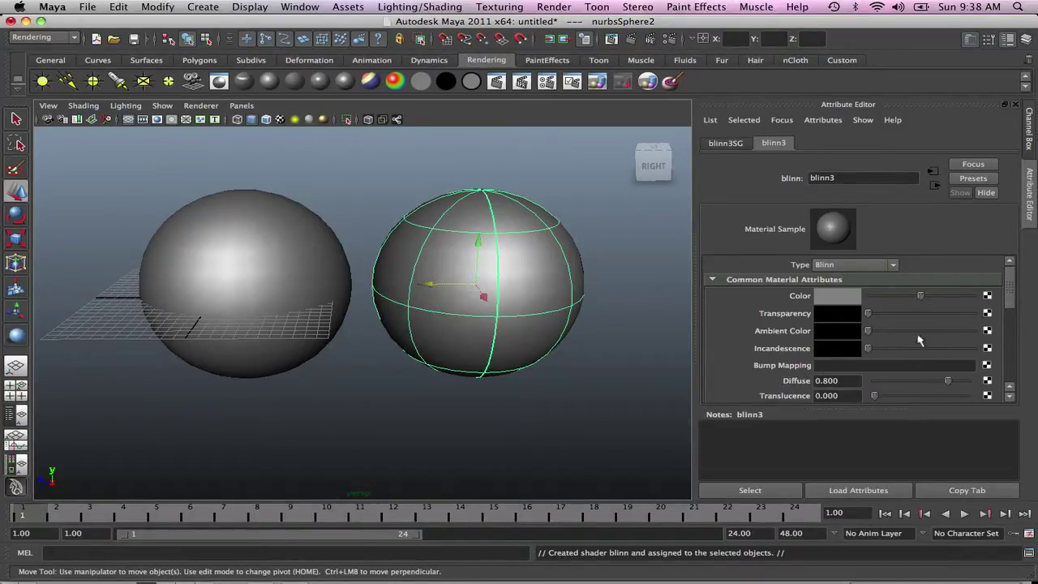
- Connect a Cloth texture as the displacement material of the new Blinn's shading group
left_click(935, 185)
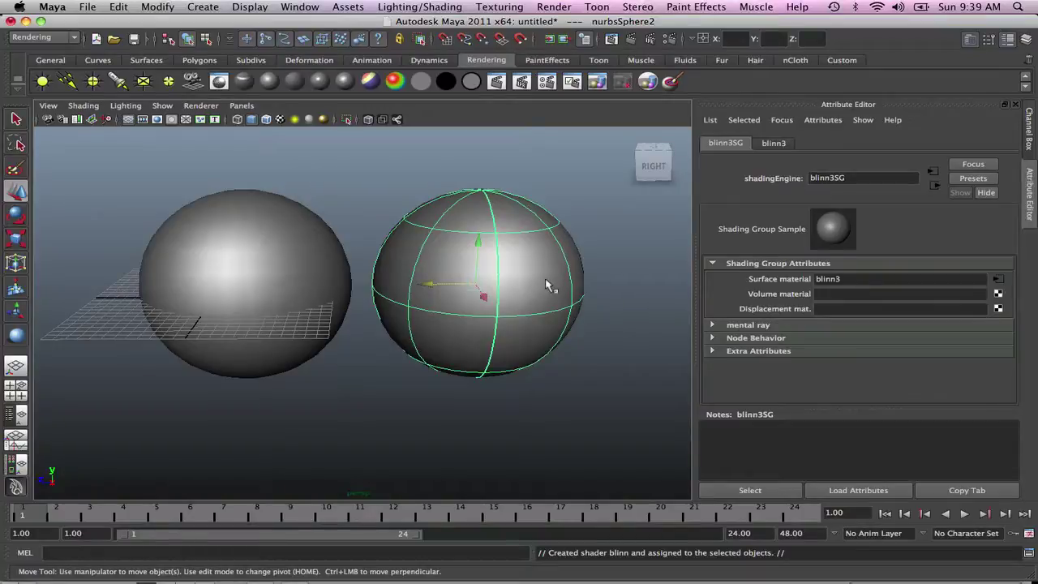
left_click(999, 309)
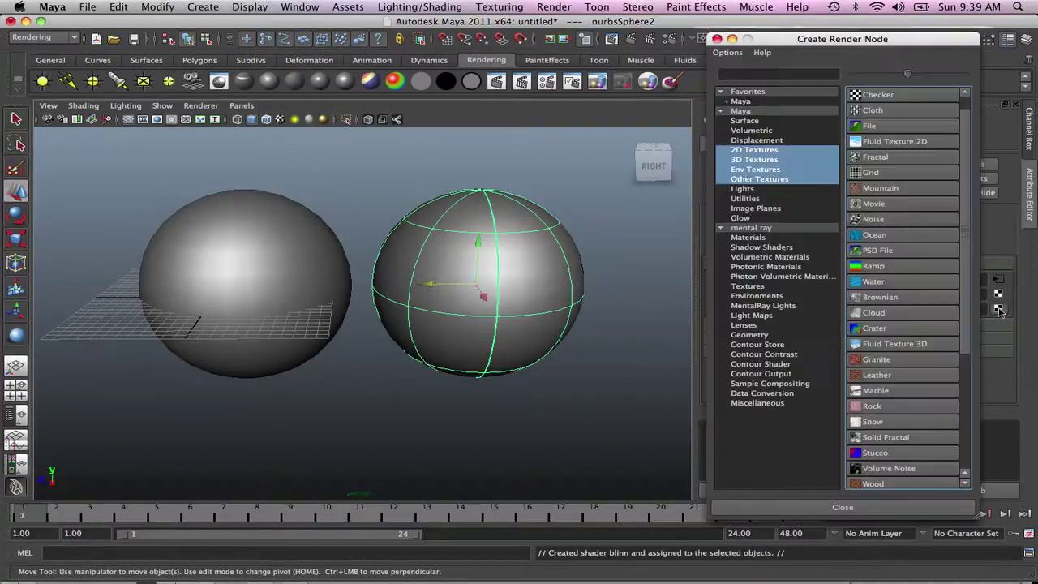
left_click(871, 112)
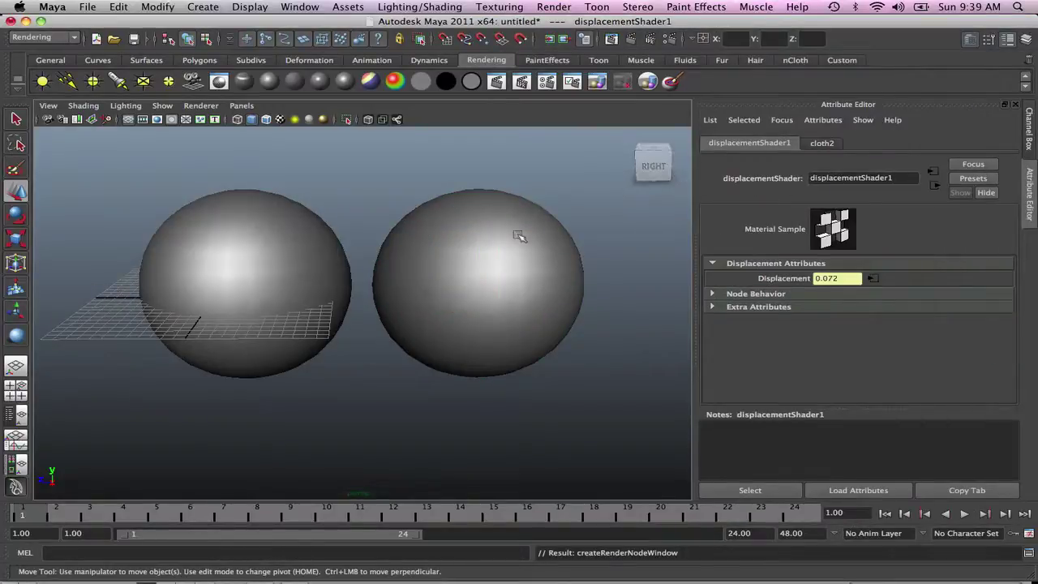
- Render both spheres from the current view and from a closer view to compare the bump and displacement maps
left_click(635, 41)
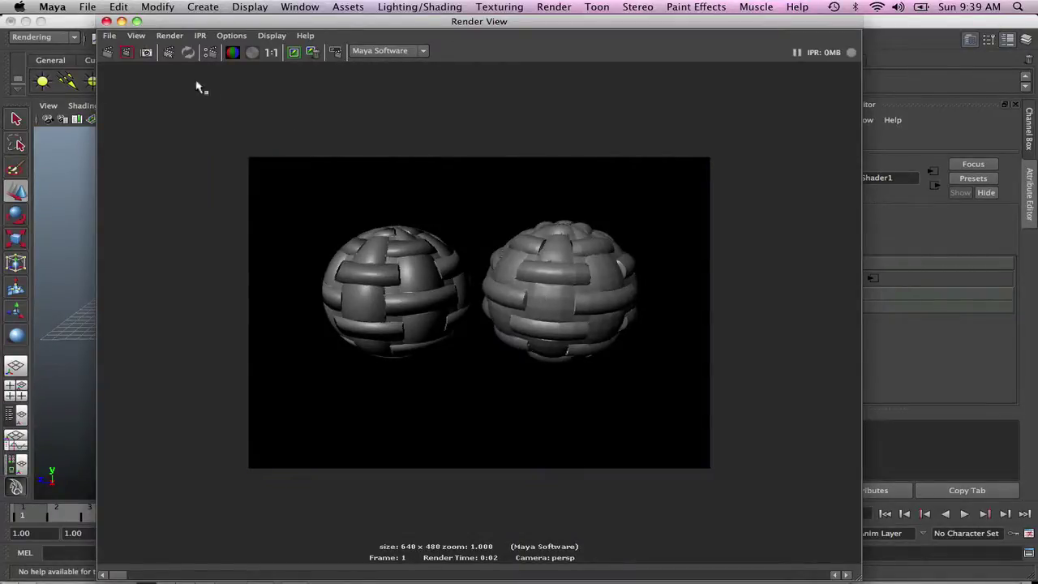
left_click(106, 21)
scroll(373, 256, "up", 3)
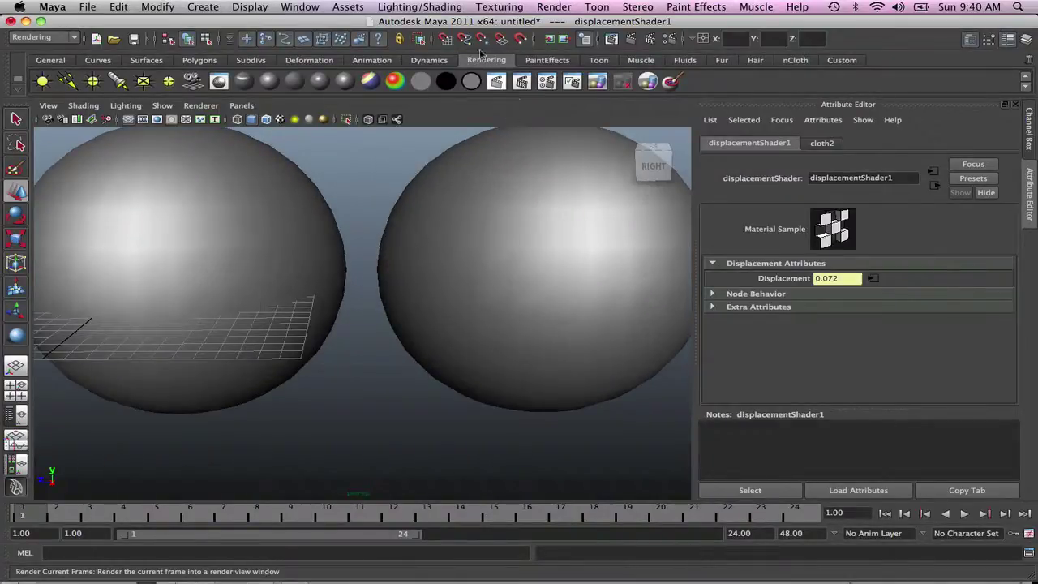
left_click(630, 40)
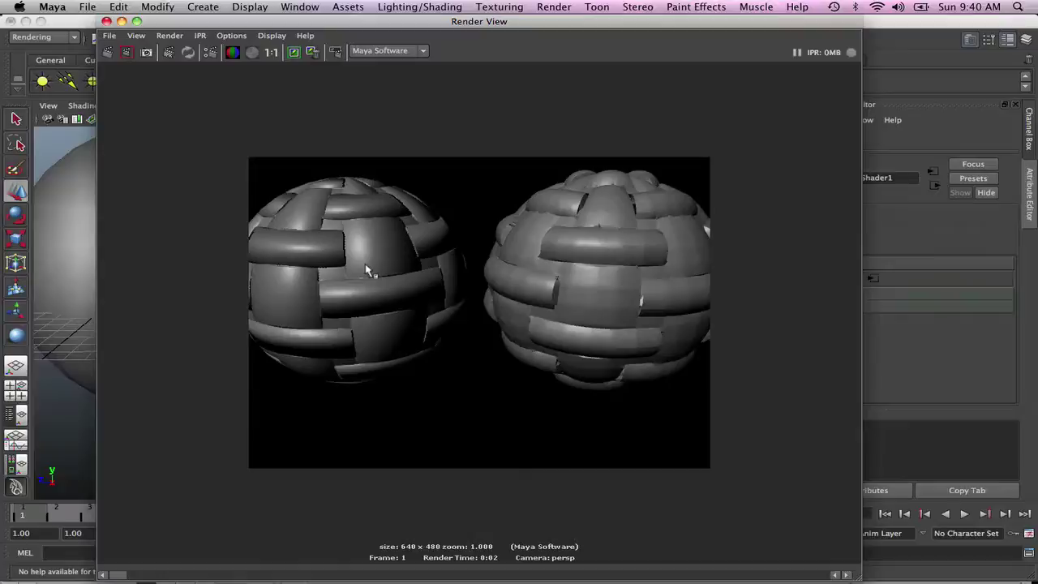
scroll(369, 263, "down", 1)
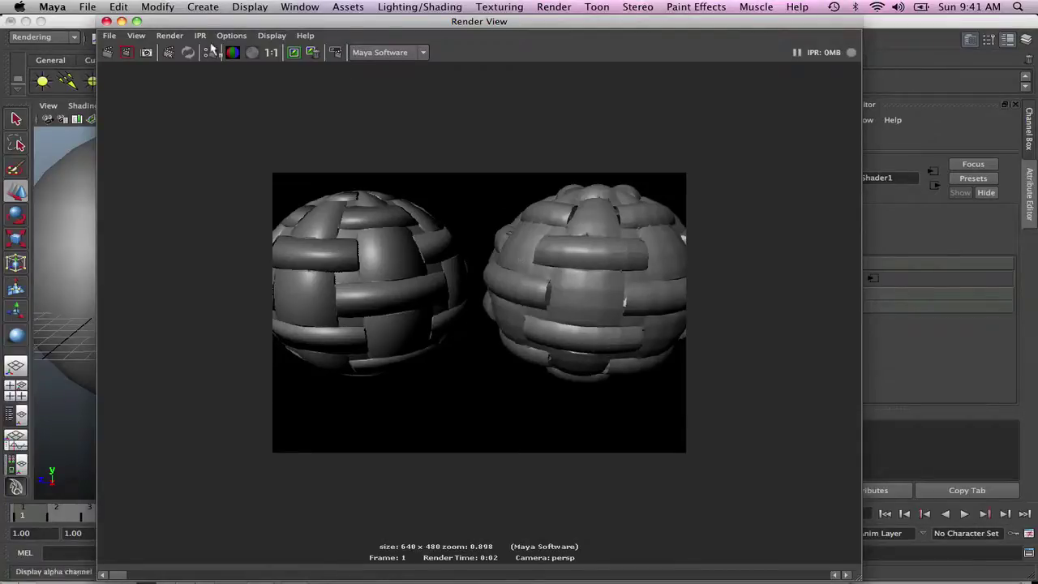
left_click(107, 21)
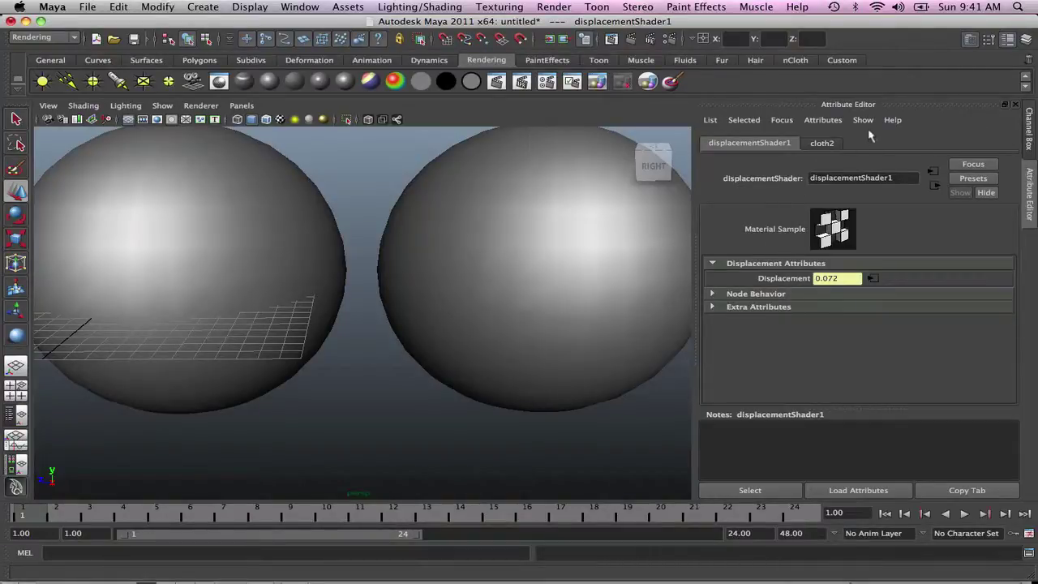
- Set the displaced sphere's displacement Initial Sample Rate to 3 and render both spheres
left_click(936, 177)
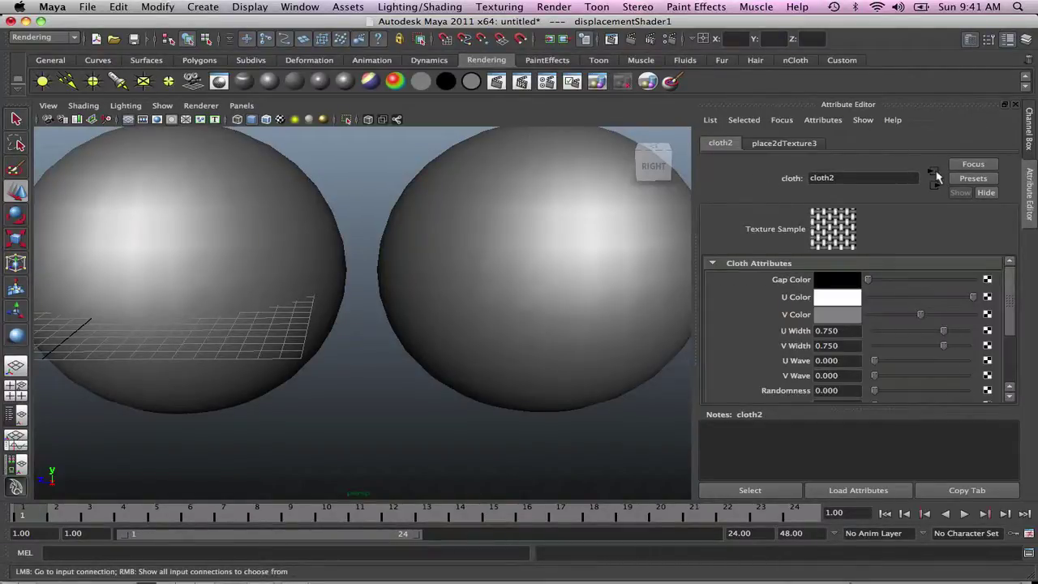
left_click(935, 186)
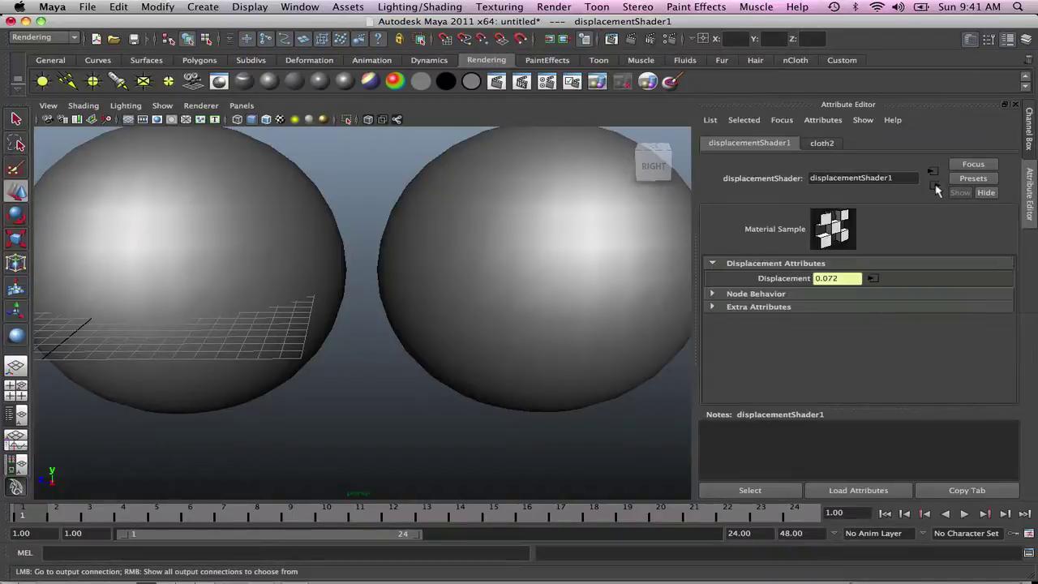
left_click(614, 230)
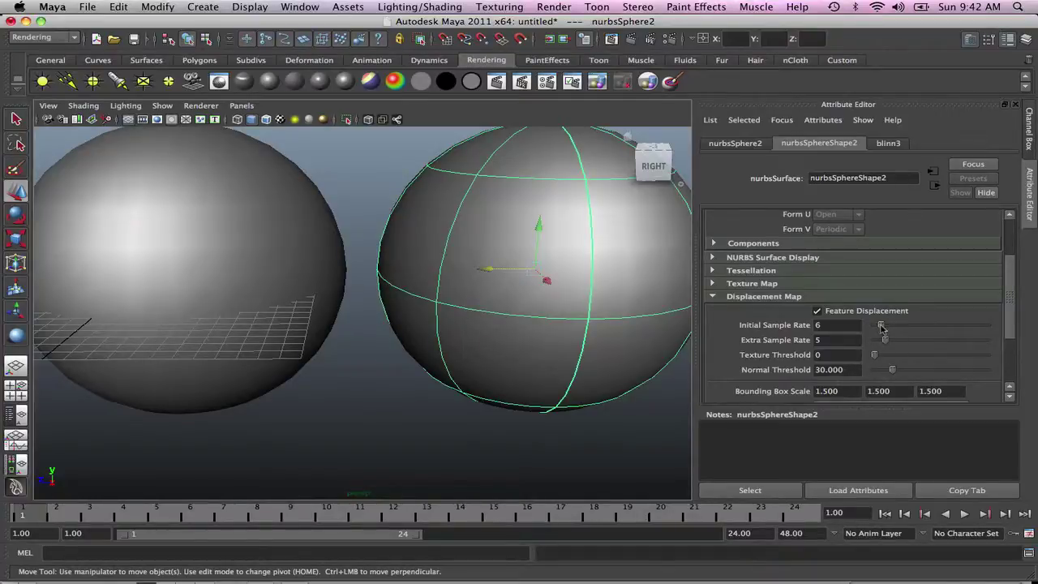
left_click_drag(881, 325, 879, 329)
left_click(630, 39)
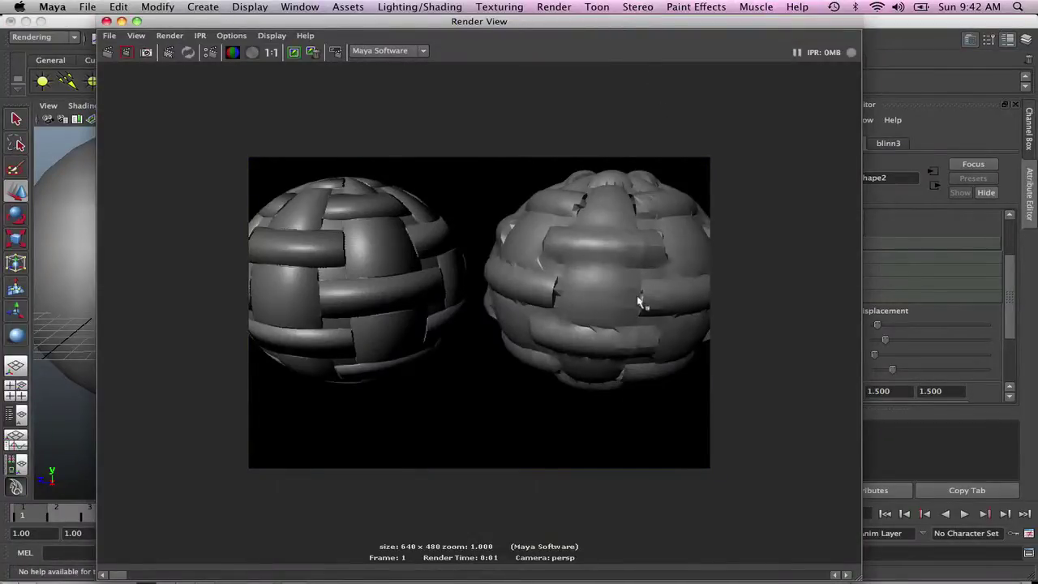
left_click(106, 21)
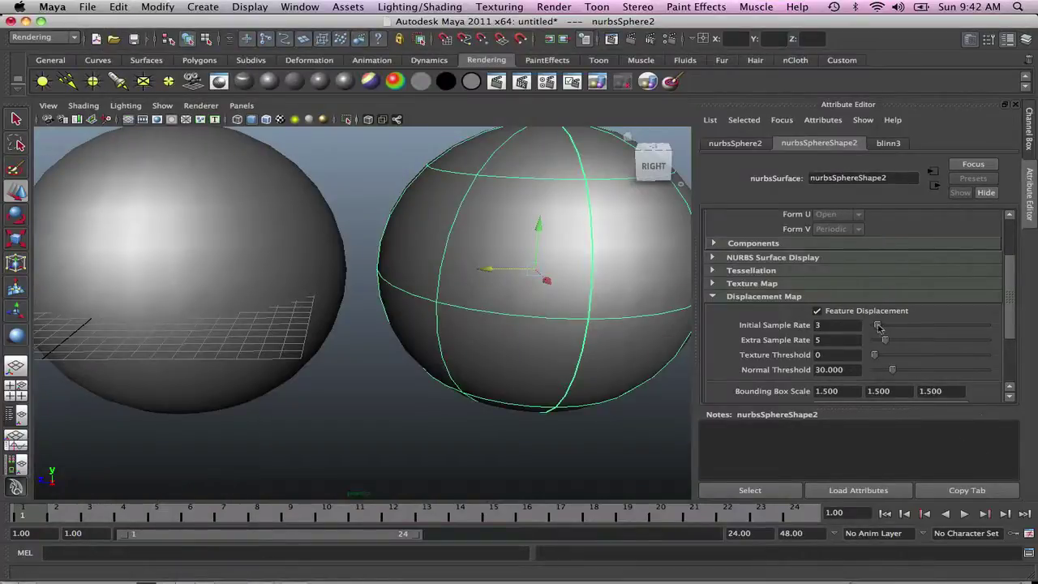
- Set the displaced sphere's Initial Sample Rate to 14 and render again, comparing the result with its displacement settings
mouse_move(878, 326)
left_mouse_down()
mouse_move(910, 328)
mouse_move(892, 328)
left_mouse_up()
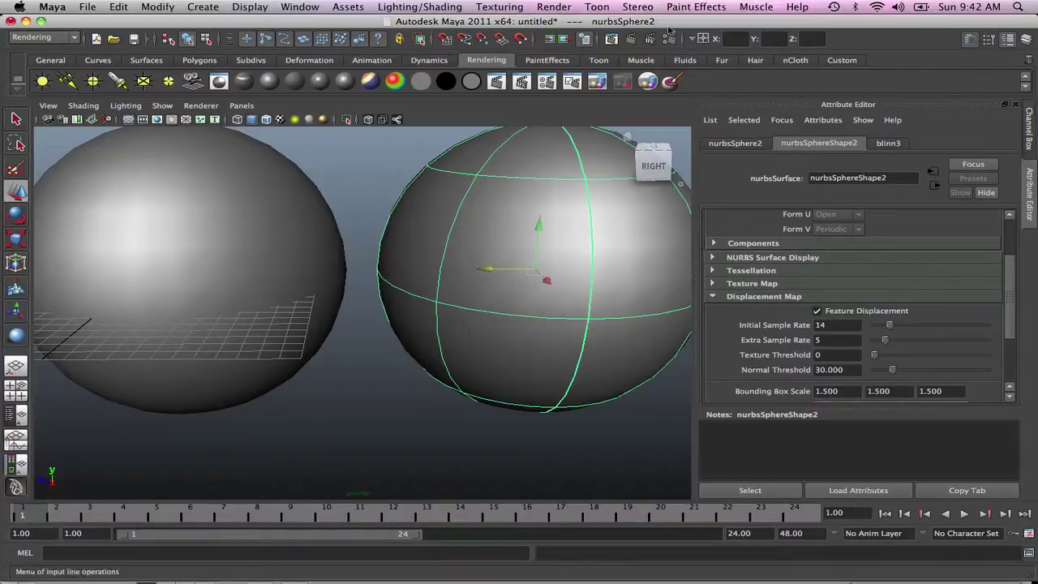
left_click(629, 39)
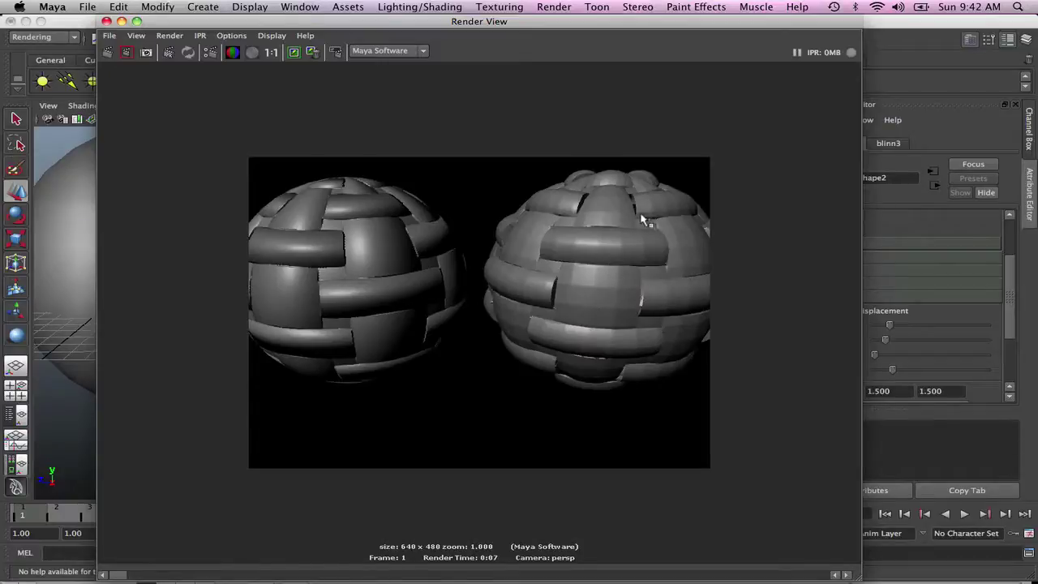
left_click_drag(644, 22, 497, 11)
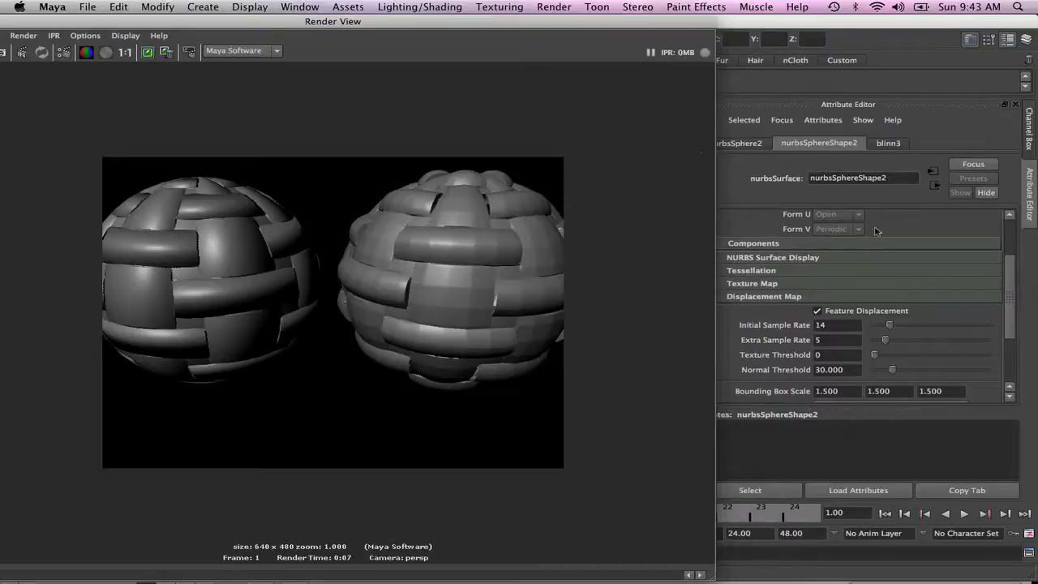
left_click_drag(642, 22, 590, 11)
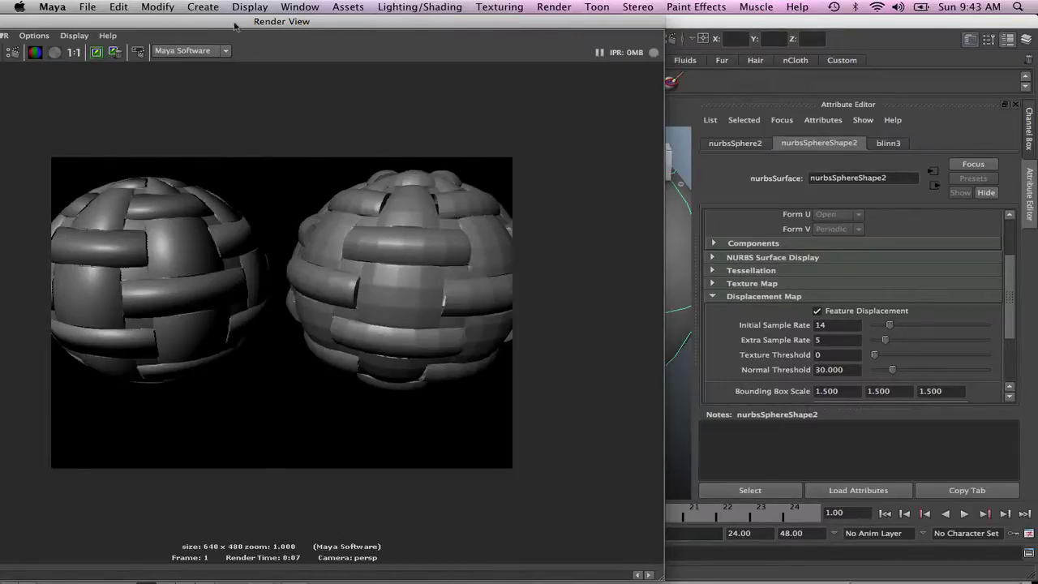
left_click_drag(236, 28, 465, 13)
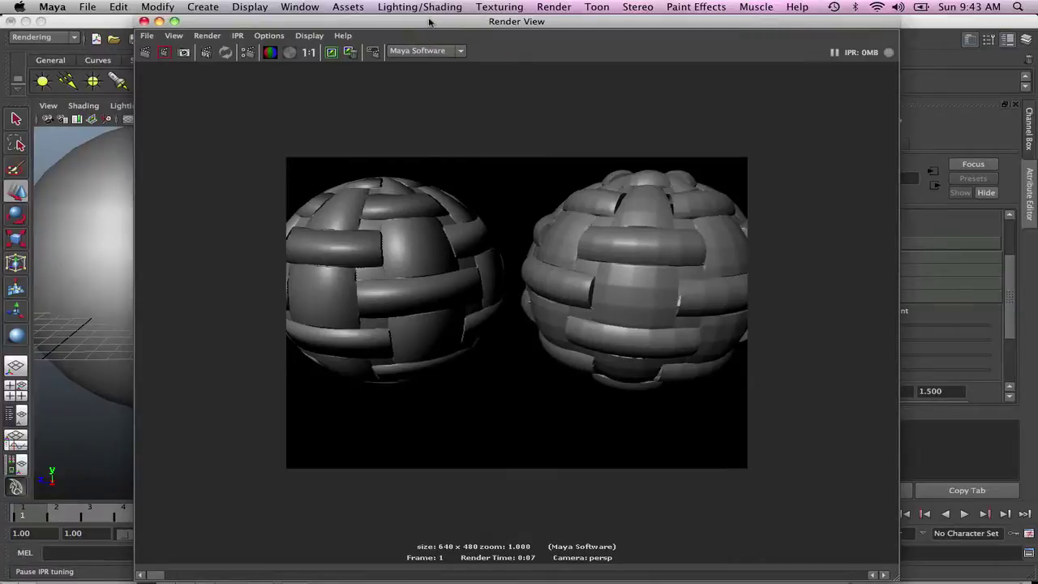